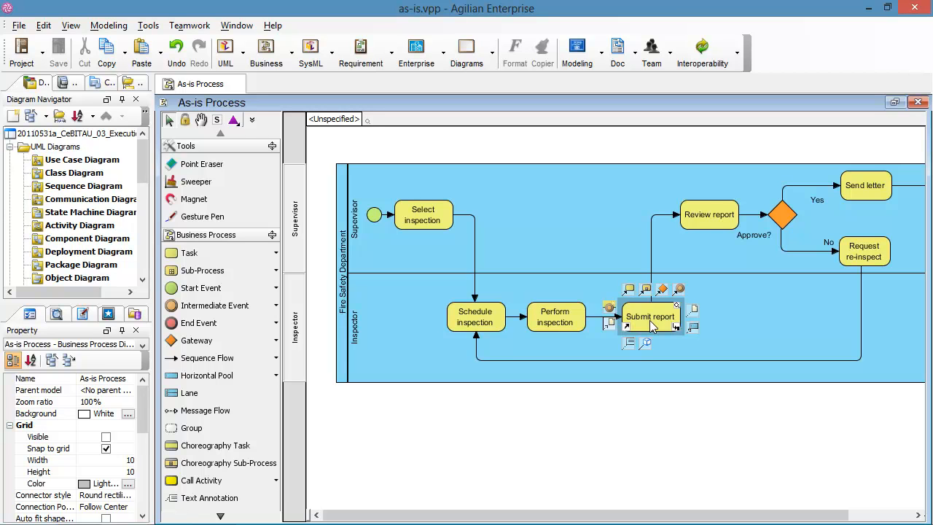
Create a to-be process diagram from the As-is Process diagram and compare the two diagrams
{"action": "right_click", "coordinate": [521, 148]}
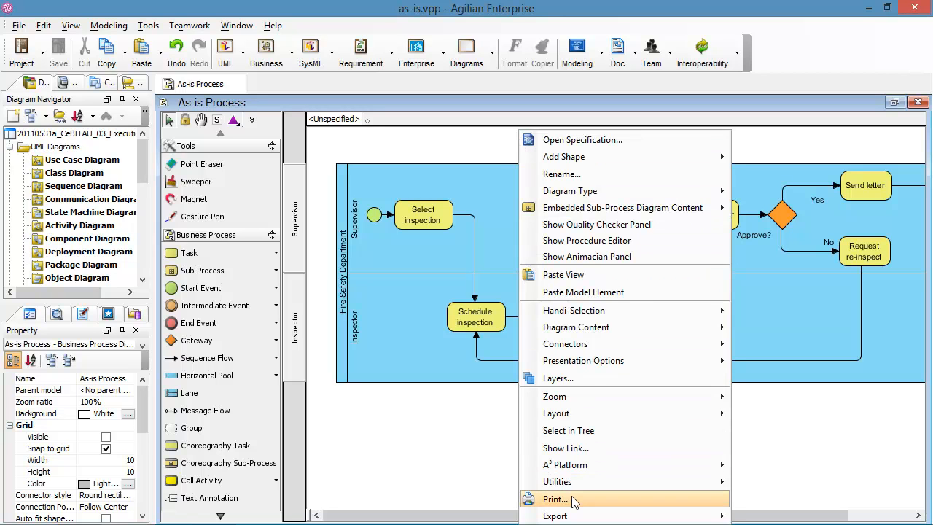
{"action": "mouse_move", "coordinate": [658, 484]}
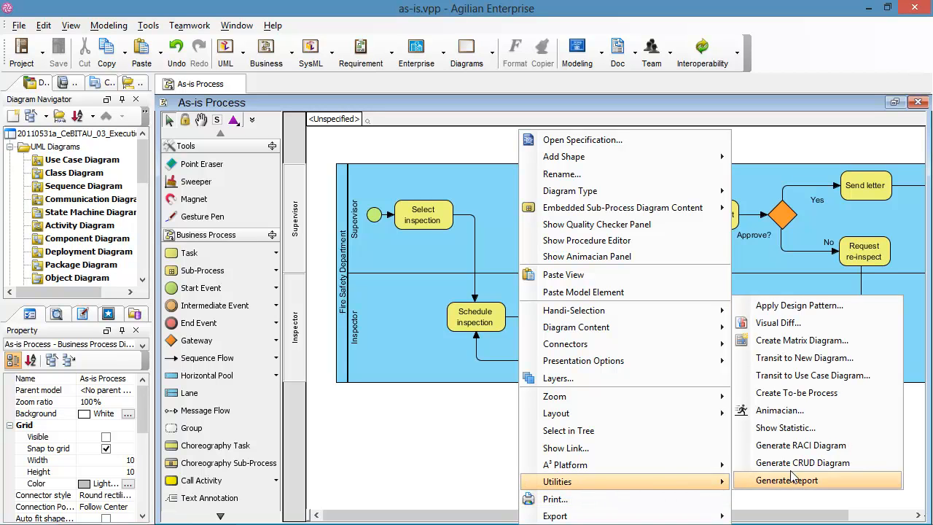
{"action": "left_click", "coordinate": [833, 395]}
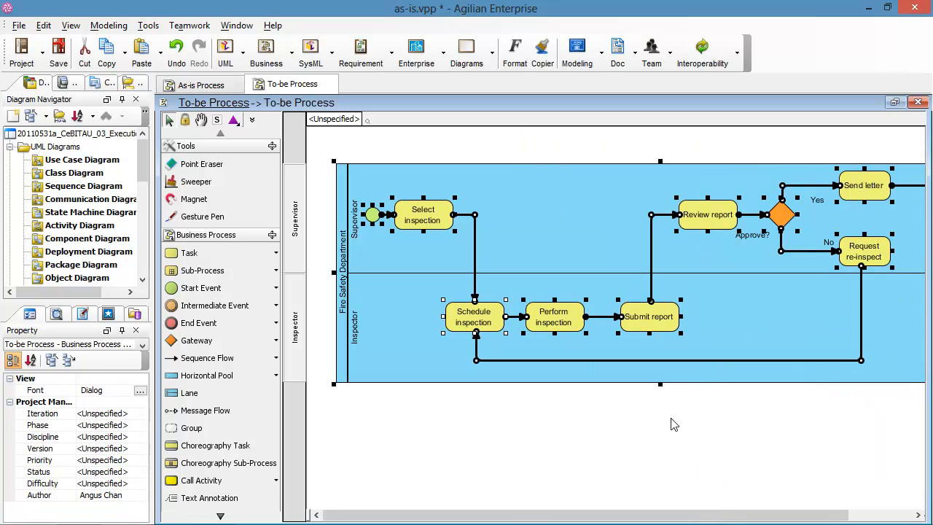
{"action": "left_click", "coordinate": [664, 438]}
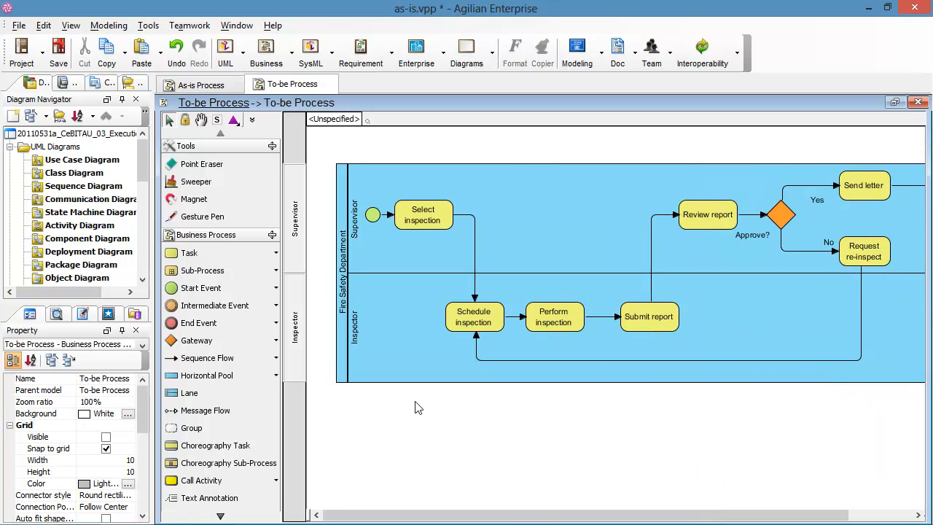
{"action": "left_click", "coordinate": [187, 86]}
{"action": "left_click", "coordinate": [284, 86]}
Rename the Select inspection task in the to-be diagram as "Assign and schedule inspection"
{"action": "double_click", "coordinate": [407, 212]}
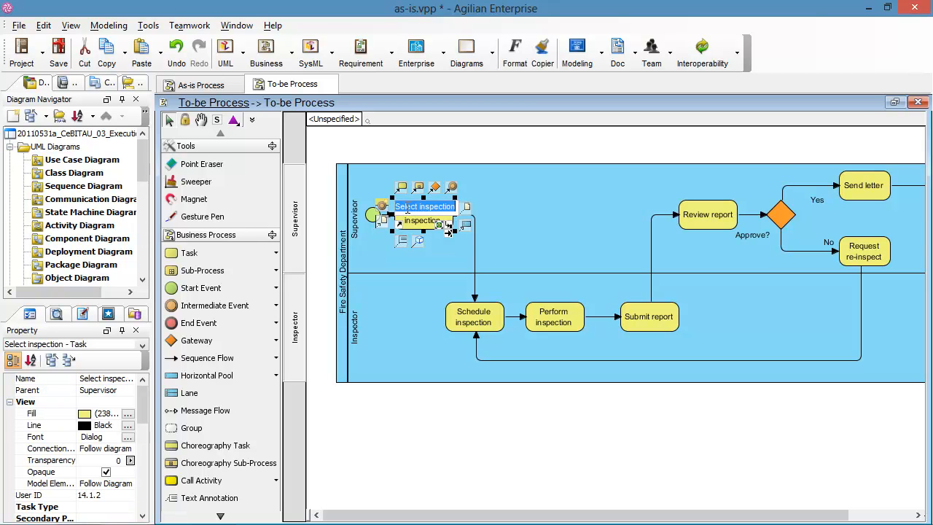
{"action": "left_click", "coordinate": [406, 207]}
{"action": "type", "text": "Assig"}
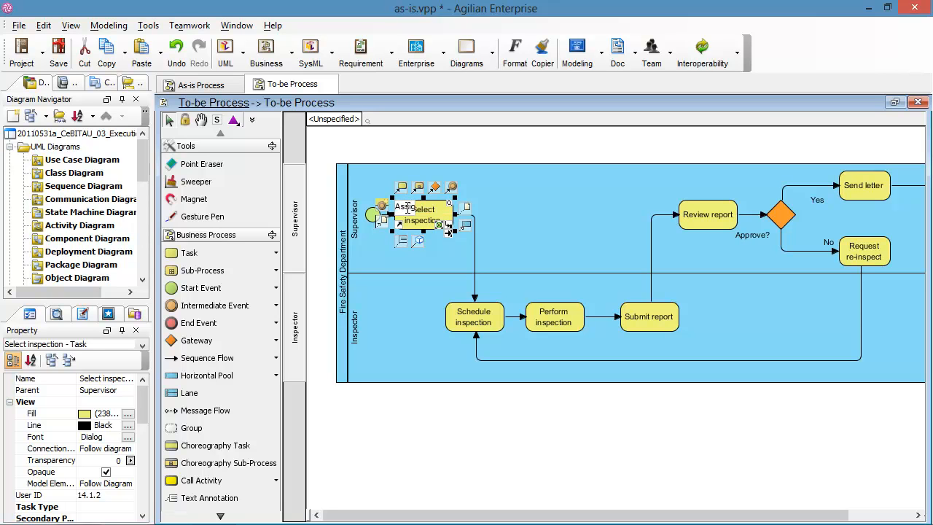
{"action": "type", "text": "n and schedule "}
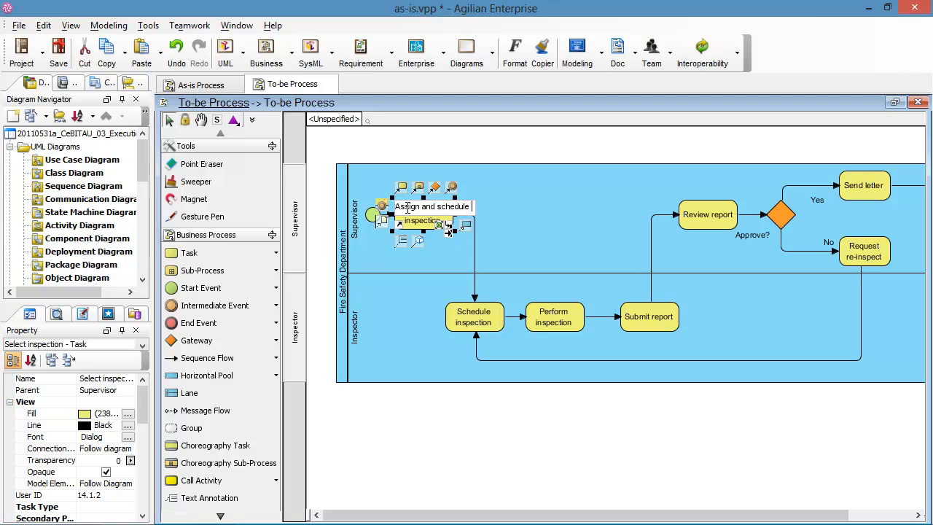
{"action": "type", "text": "inspection"}
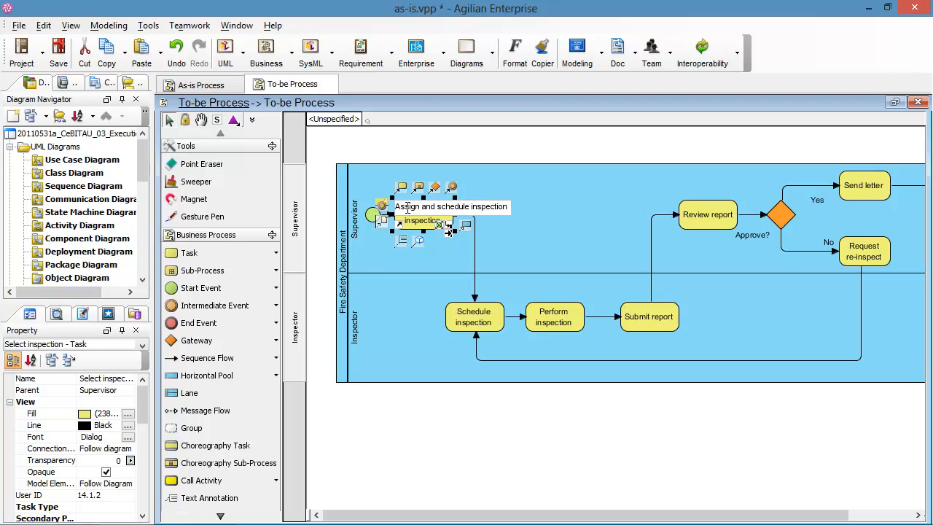
{"action": "key", "text": "Return"}
Reconnect the two sequence flows from the Supervisor lane that enter Schedule inspection so they end at Perform inspection
{"action": "double_click", "coordinate": [486, 321]}
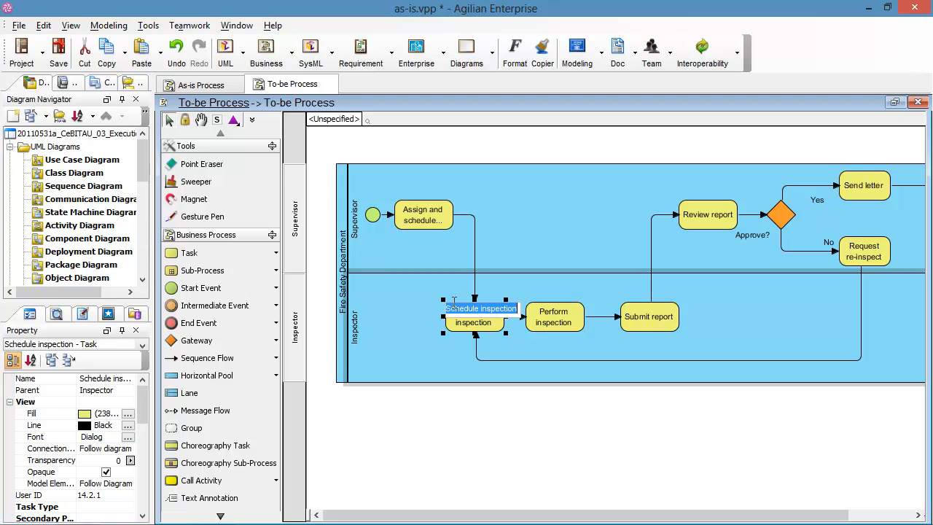
{"action": "key", "text": "Return"}
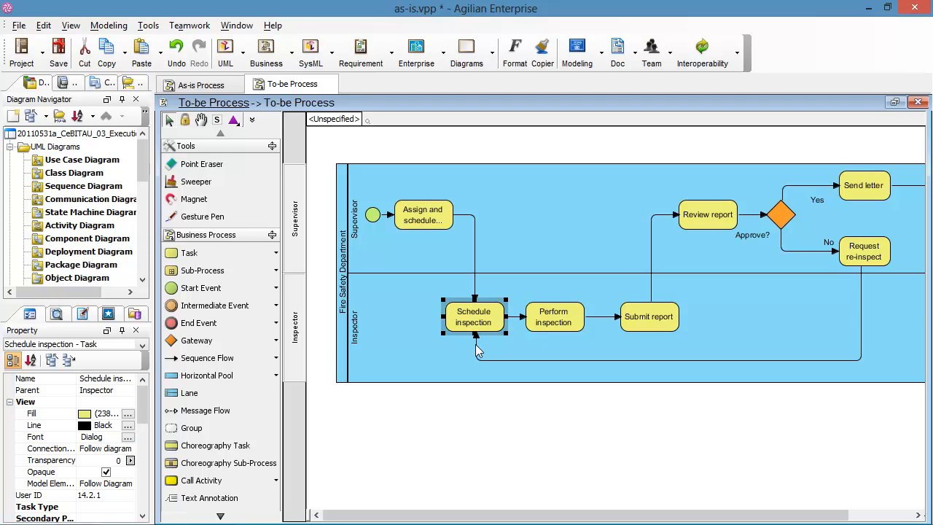
{"action": "left_click", "coordinate": [475, 295]}
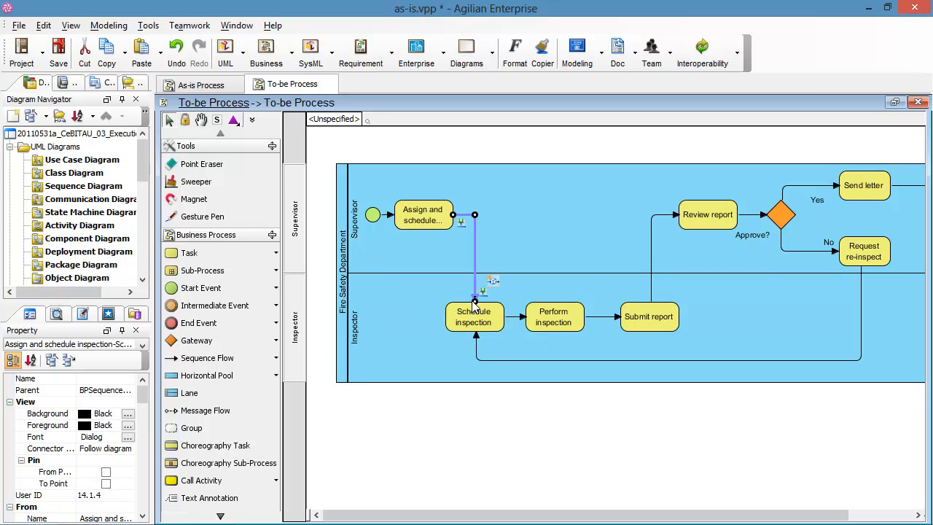
{"action": "left_click_drag", "start_coordinate": [475, 304], "coordinate": [550, 317]}
{"action": "left_click_drag", "start_coordinate": [477, 334], "coordinate": [543, 326]}
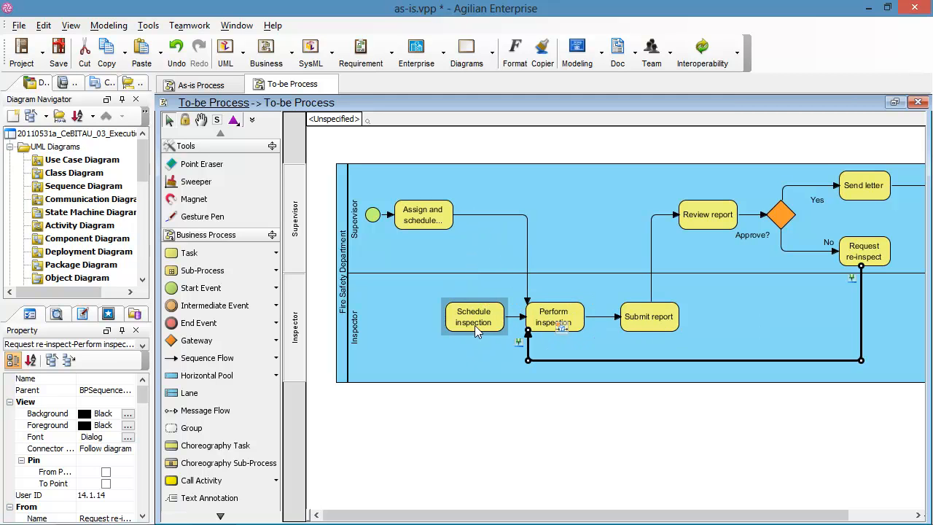
Delete the Schedule inspection task from the Inspector lane
{"action": "left_click", "coordinate": [478, 328]}
{"action": "key", "text": "Delete"}
{"action": "left_click", "coordinate": [381, 299]}
{"action": "left_click", "coordinate": [442, 299]}
Shift the Perform inspection task toward the start of its lane and align its two incoming flows with the task's center
{"action": "left_click_drag", "start_coordinate": [535, 315], "coordinate": [502, 314]}
{"action": "left_click_drag", "start_coordinate": [492, 274], "coordinate": [518, 274]}
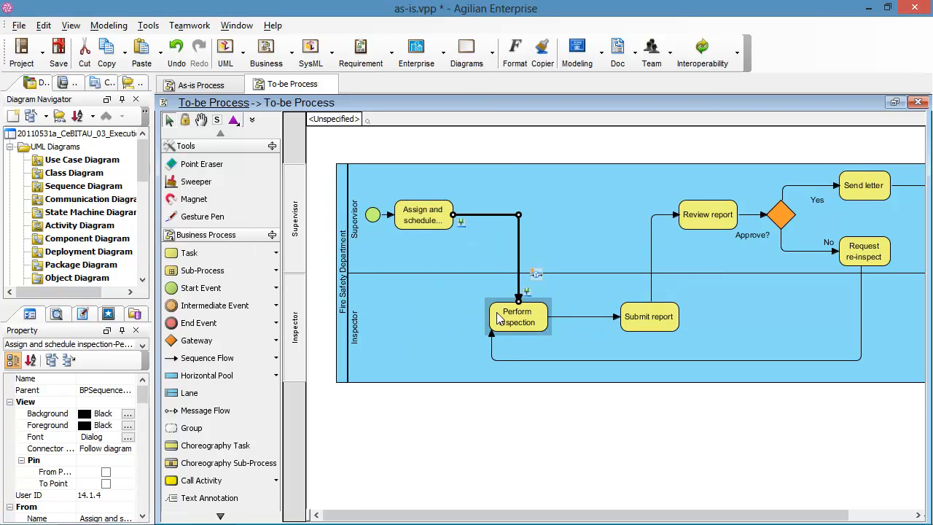
{"action": "left_click", "coordinate": [498, 349]}
{"action": "left_click_drag", "start_coordinate": [501, 350], "coordinate": [519, 350]}
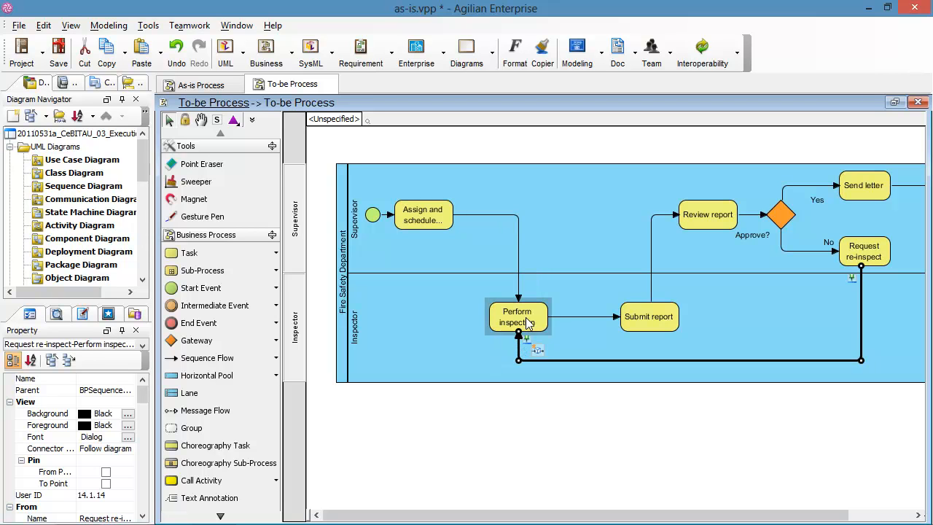
Widen the Perform inspection task and rename it "Perform inspection and fill in report"
{"action": "left_click", "coordinate": [528, 322]}
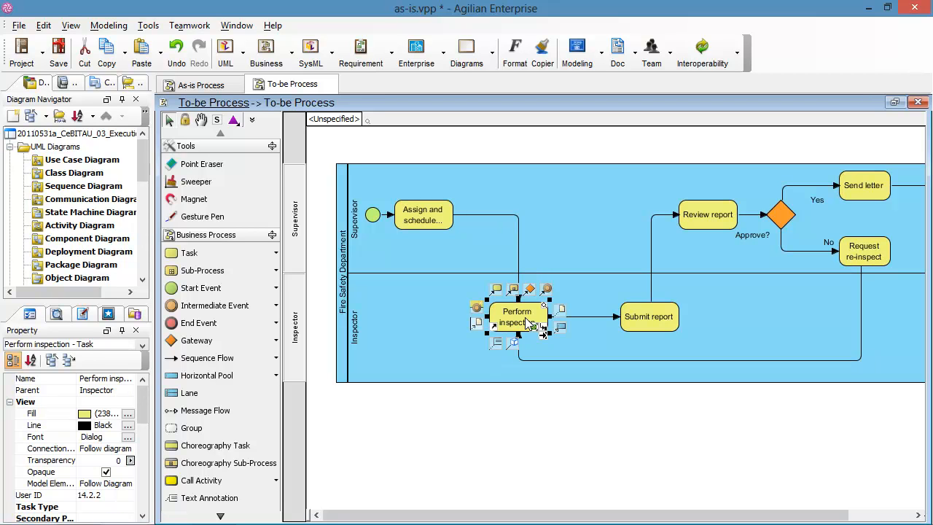
{"action": "left_click_drag", "start_coordinate": [550, 318], "coordinate": [583, 326]}
{"action": "double_click", "coordinate": [562, 318]}
{"action": "type", "text": "and fill in repost"}
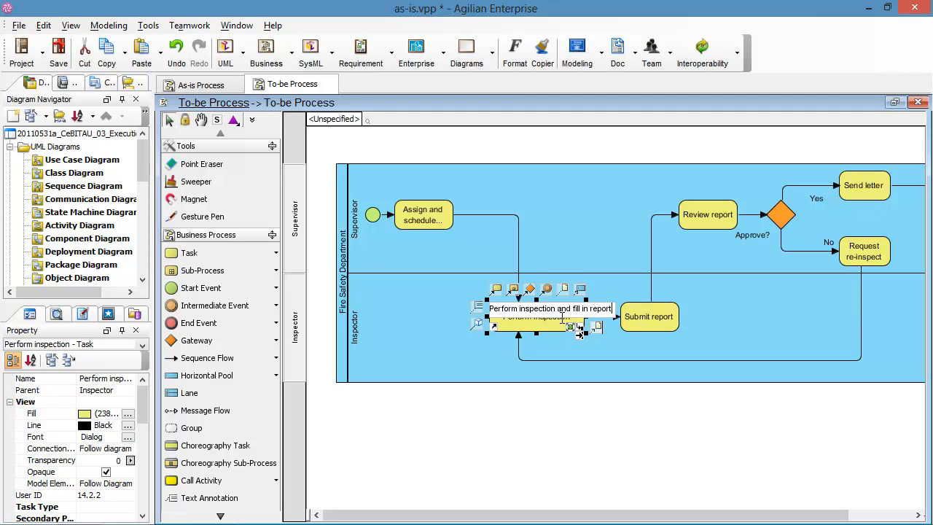
{"action": "key", "text": "Return"}
Reconnect the sequence flow leaving Perform inspection and fill in report so it goes directly to Review report
{"action": "left_click", "coordinate": [672, 328]}
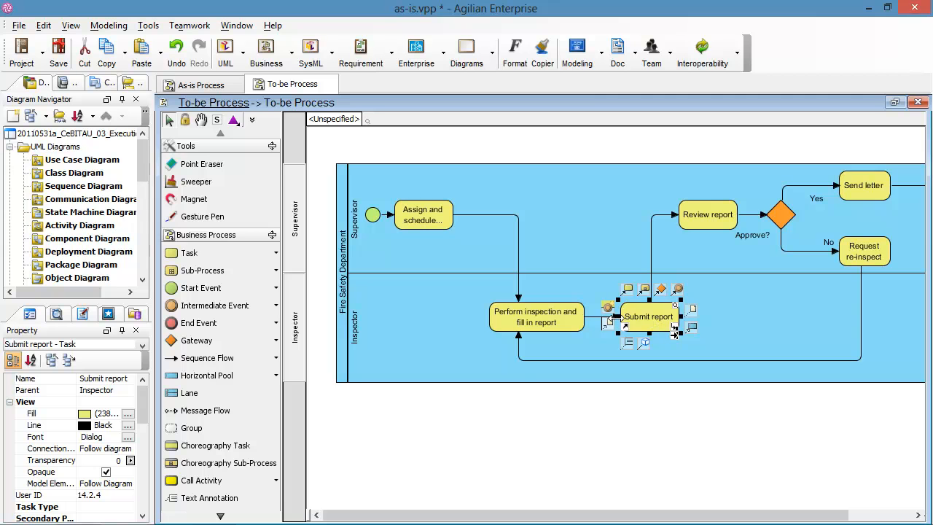
{"action": "left_click", "coordinate": [609, 318]}
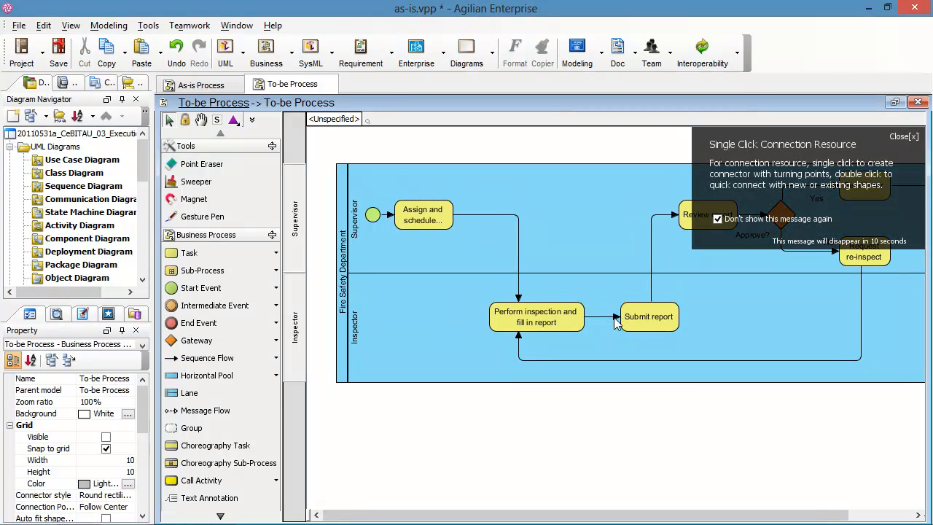
{"action": "left_click", "coordinate": [612, 324]}
{"action": "left_click", "coordinate": [617, 318]}
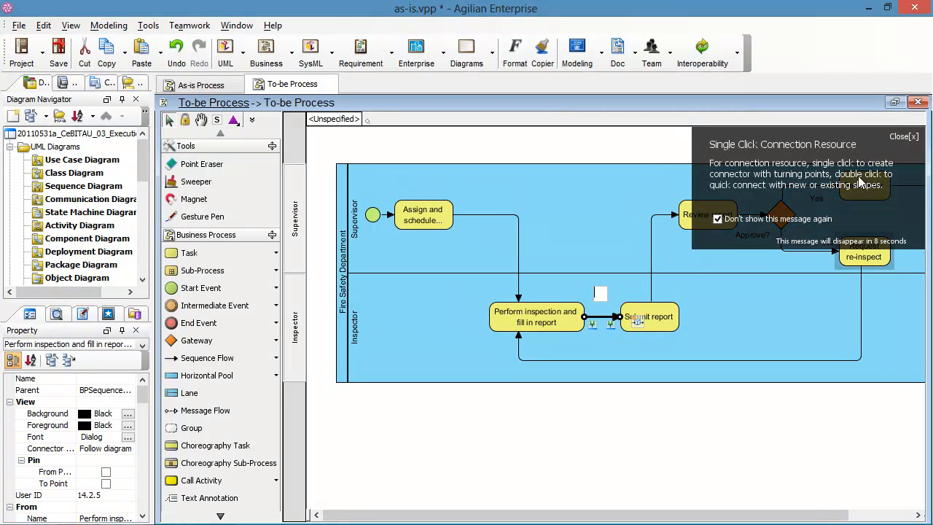
{"action": "left_click", "coordinate": [623, 323]}
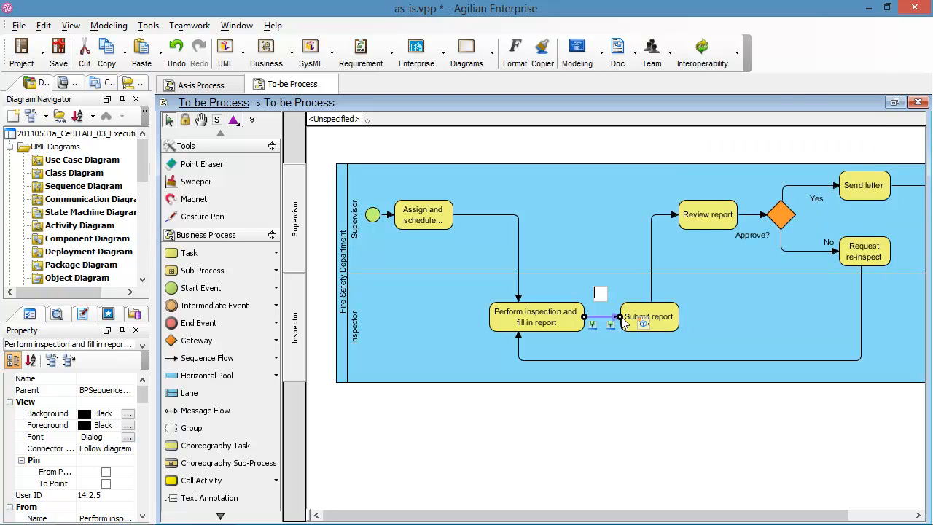
{"action": "left_click_drag", "start_coordinate": [621, 319], "coordinate": [703, 219]}
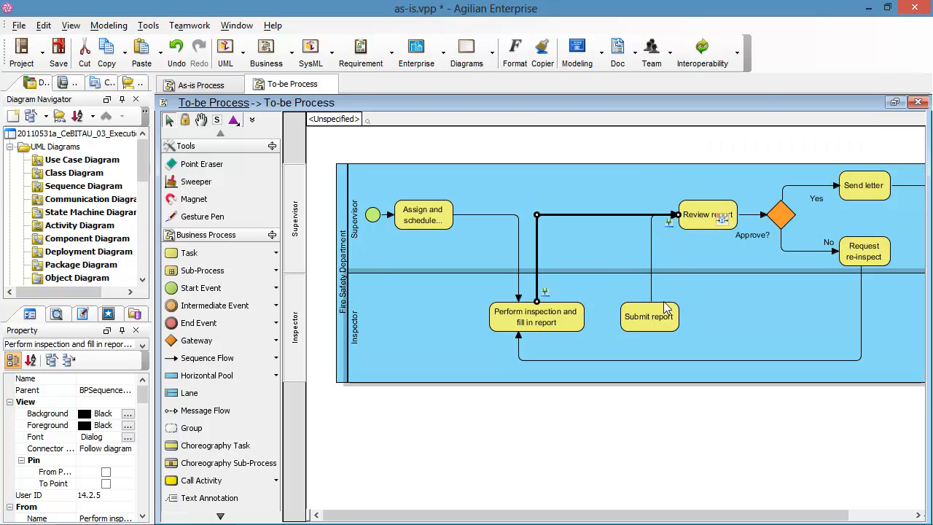
Delete the Submit report task from the Inspector lane
{"action": "left_click", "coordinate": [661, 317]}
{"action": "key", "text": "Delete"}
{"action": "left_click", "coordinate": [388, 299]}
{"action": "left_click", "coordinate": [426, 297]}
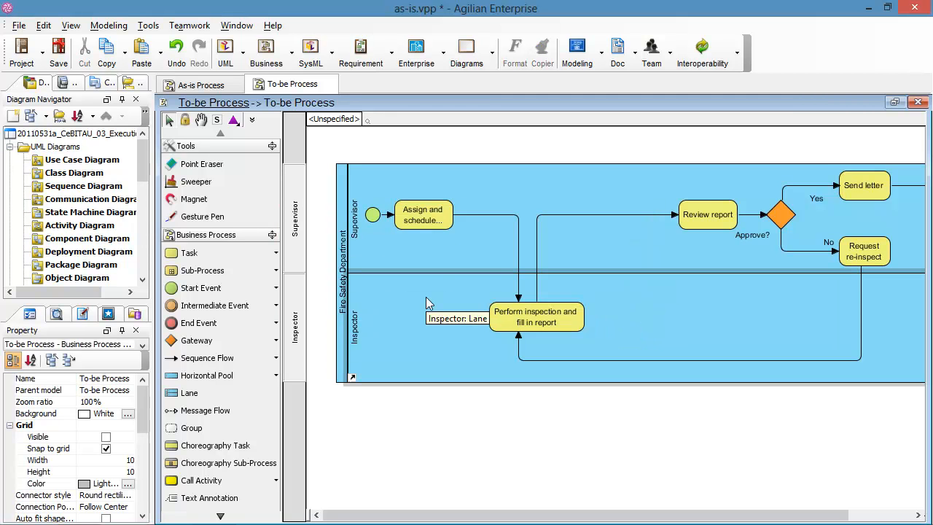
Check the as-is diagram, then fit the Assign and schedule inspection task's size to its full name
{"action": "left_click", "coordinate": [407, 212]}
{"action": "left_click", "coordinate": [201, 85]}
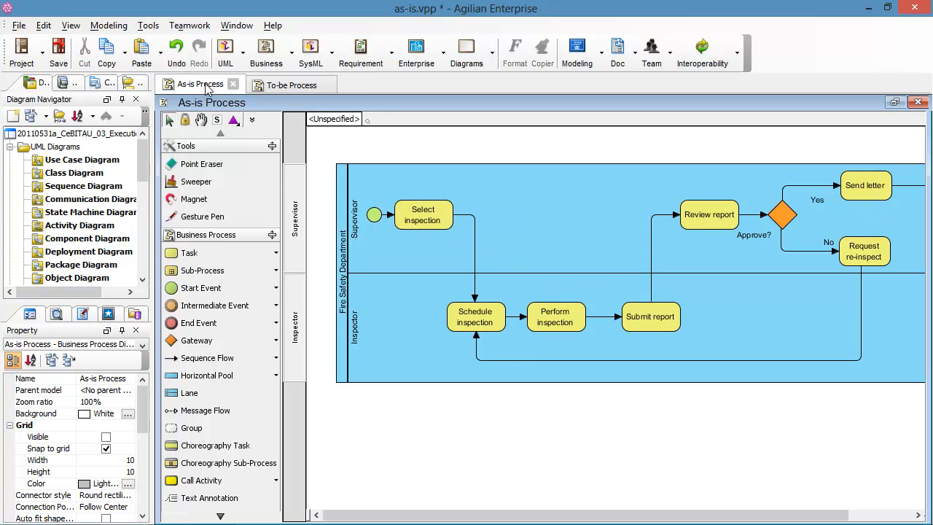
{"action": "left_click", "coordinate": [261, 84]}
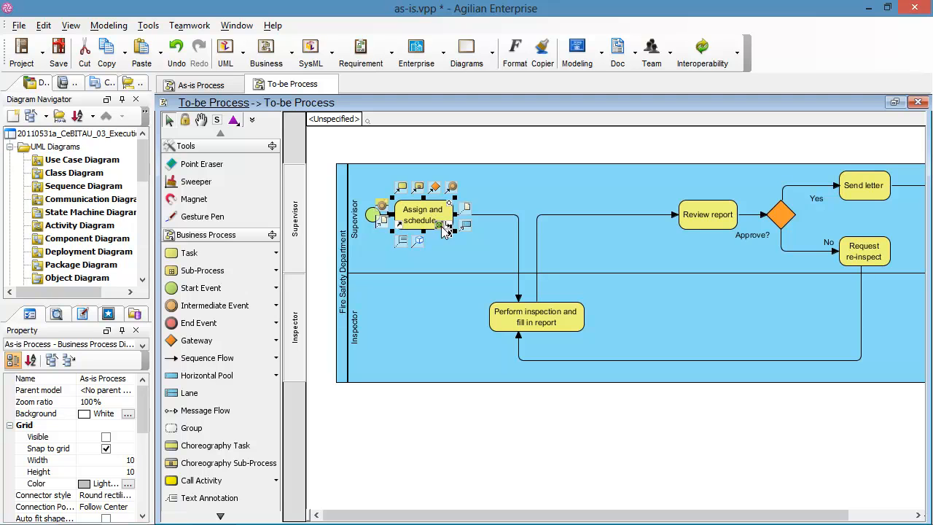
{"action": "left_click", "coordinate": [445, 225]}
{"action": "left_click", "coordinate": [440, 146]}
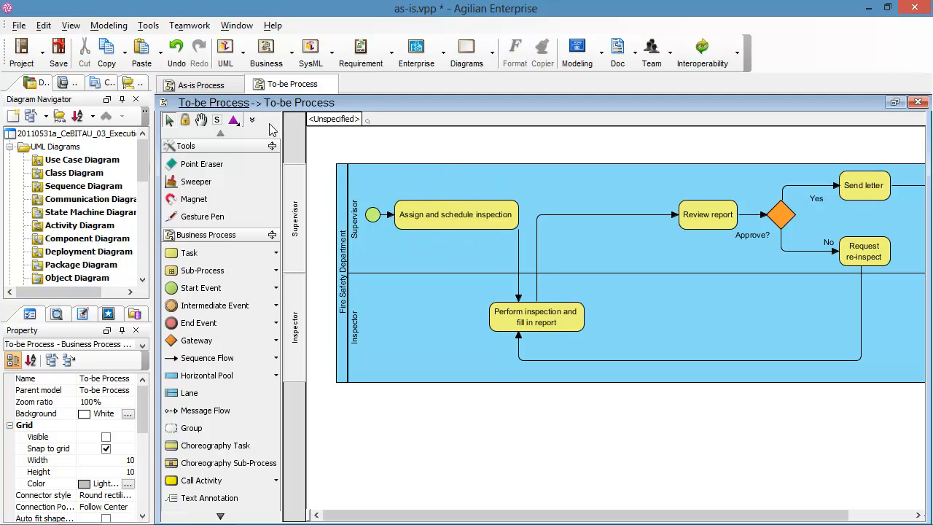
Follow the Transit From link of Assign and schedule inspection to Select inspection in the As-is Process diagram
{"action": "left_click", "coordinate": [423, 221]}
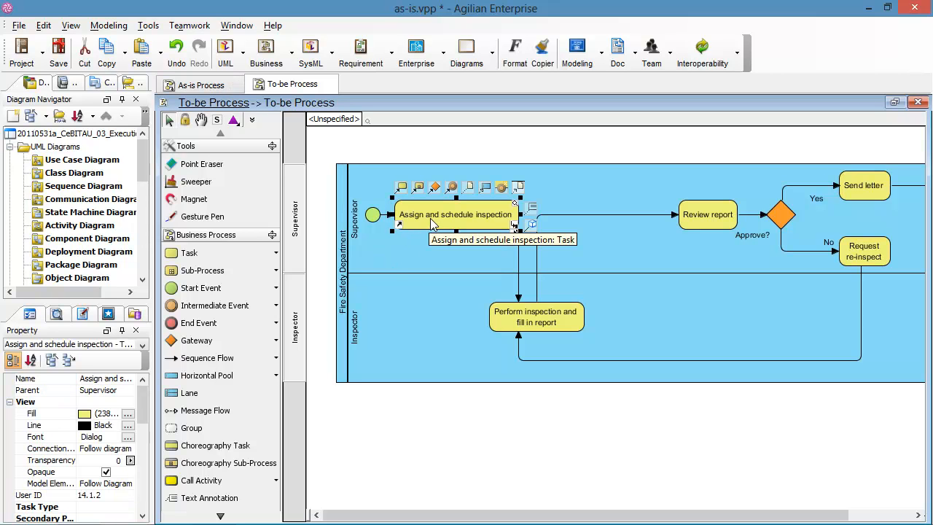
{"action": "left_click", "coordinate": [514, 235]}
{"action": "mouse_move", "coordinate": [529, 252]}
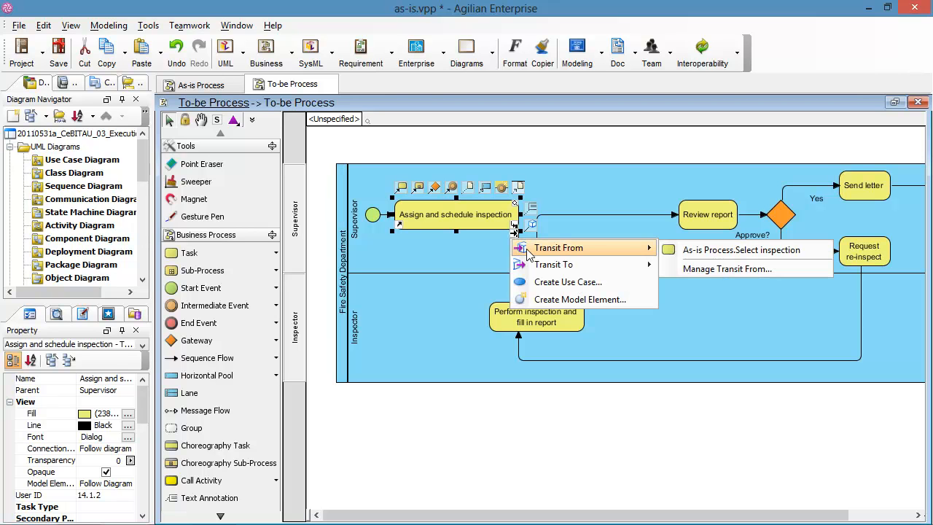
{"action": "left_click", "coordinate": [686, 251]}
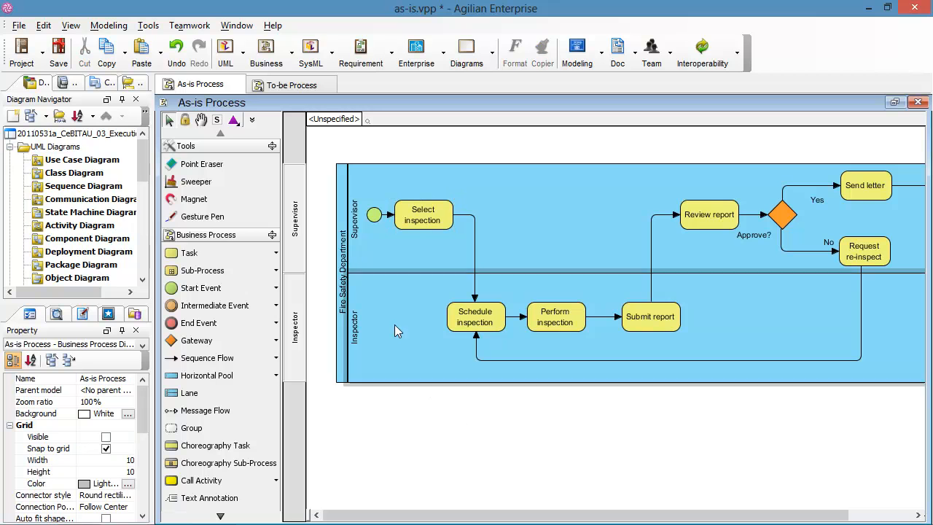
Follow the Transit To link of Select inspection to Assign and schedule inspection in the To-be Process diagram
{"action": "left_click", "coordinate": [430, 224]}
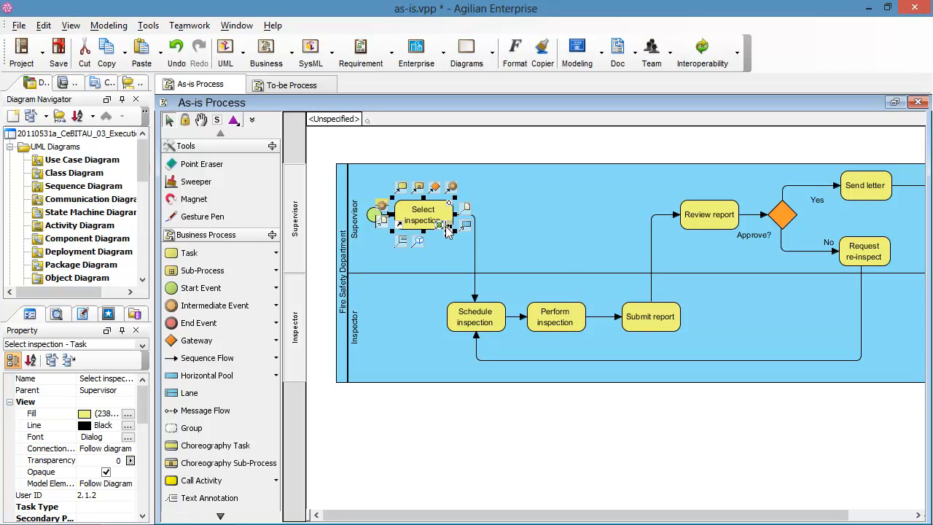
{"action": "right_click", "coordinate": [448, 242]}
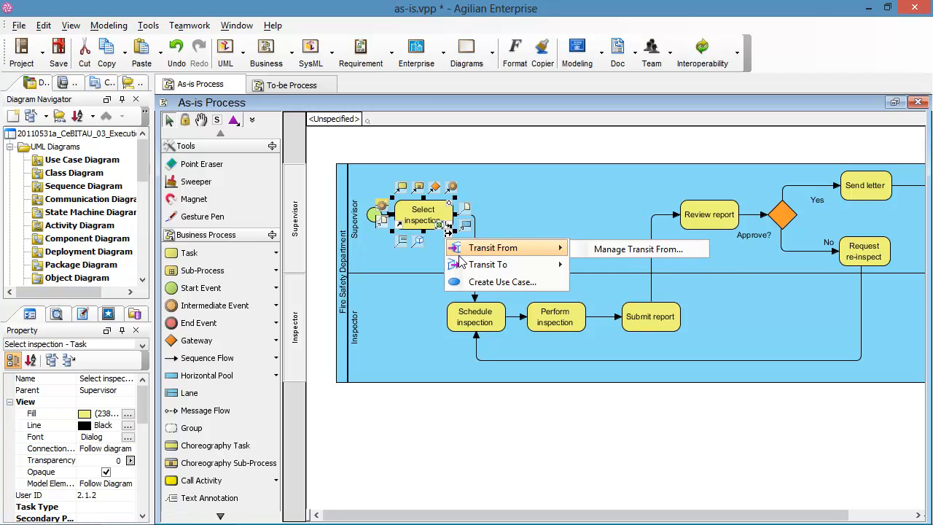
{"action": "mouse_move", "coordinate": [539, 267]}
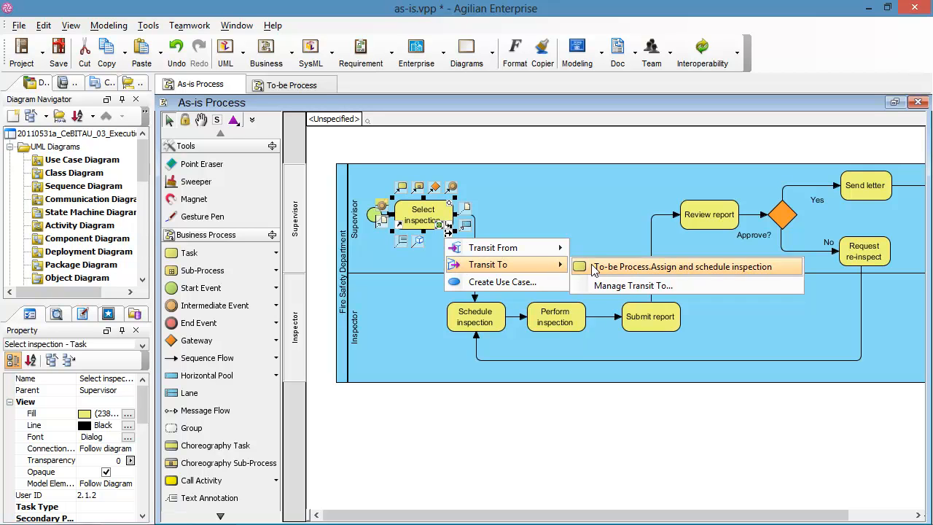
{"action": "left_click", "coordinate": [593, 267]}
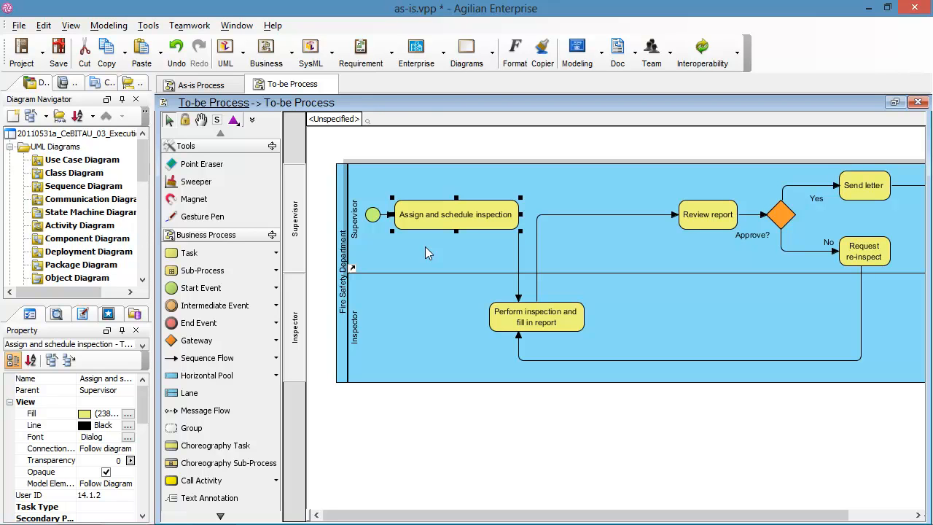
{"action": "left_click", "coordinate": [489, 142]}
Open Visual Diff and choose As-is Process as the working project's diagram for the base side
{"action": "left_click", "coordinate": [576, 64]}
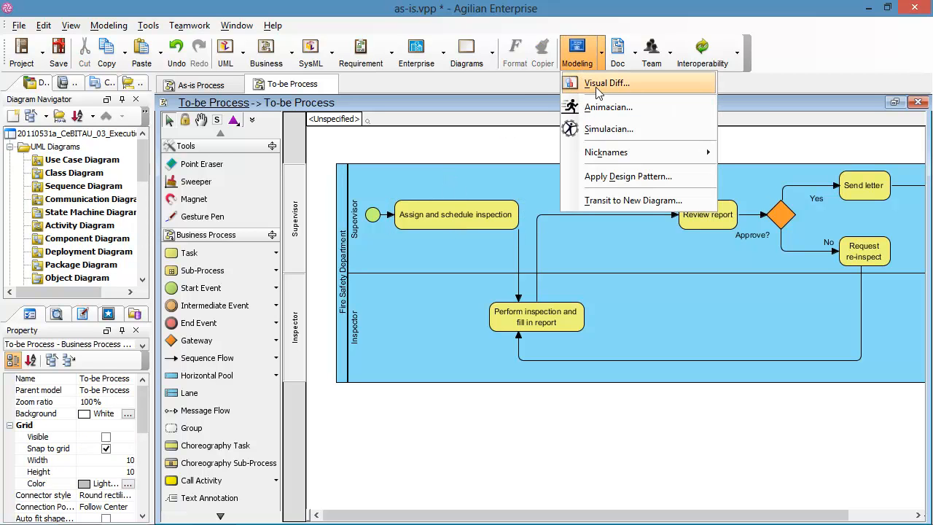
{"action": "left_click", "coordinate": [605, 83]}
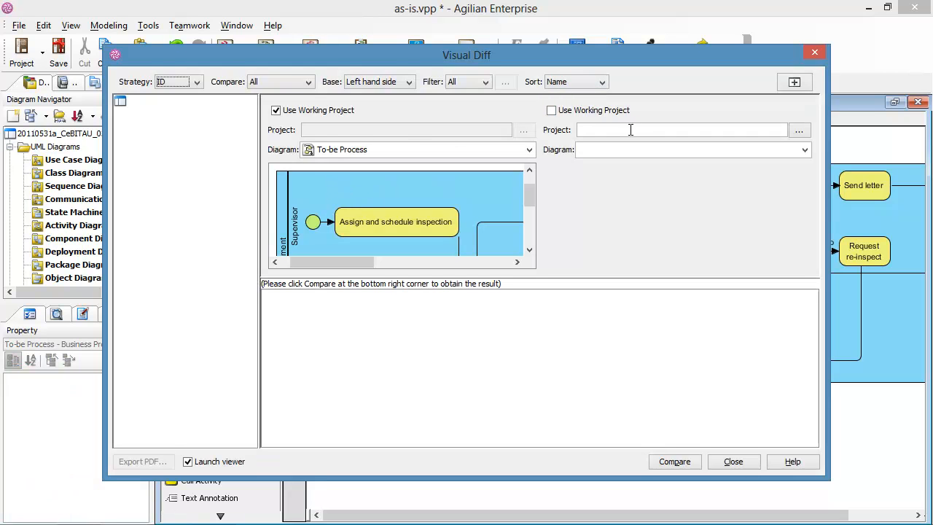
{"action": "left_click", "coordinate": [340, 149]}
{"action": "left_click", "coordinate": [375, 207]}
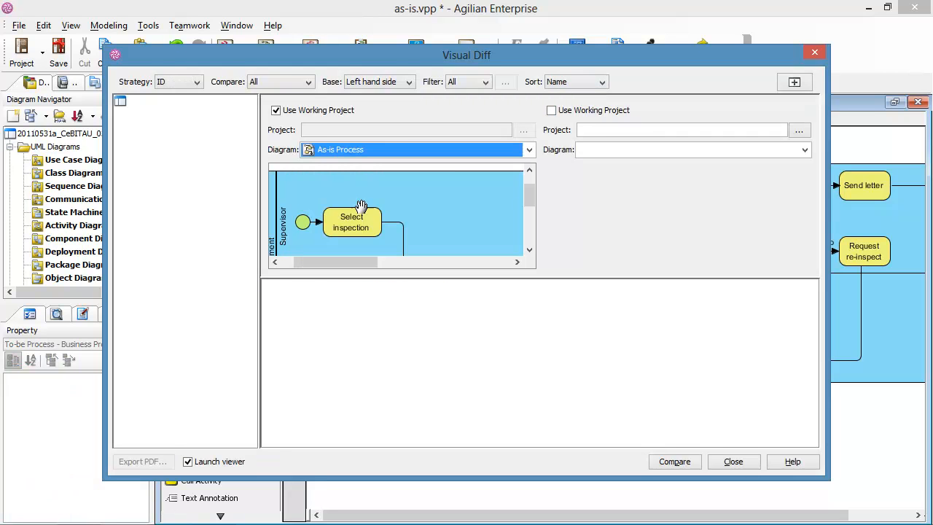
Choose the working project's To-be Process as the diagram to compare against As-is Process, and maximize the Visual Diff window
{"action": "left_click", "coordinate": [551, 110]}
{"action": "left_click", "coordinate": [602, 151]}
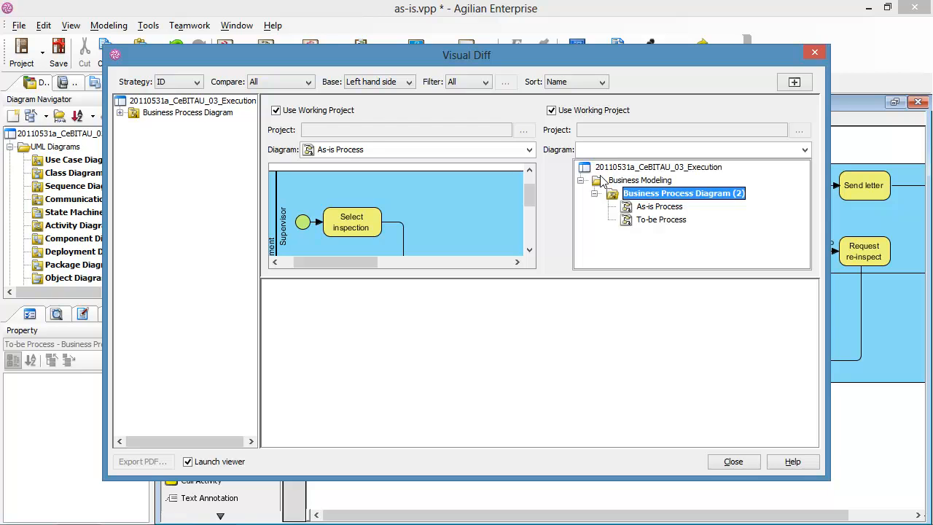
{"action": "left_click", "coordinate": [637, 219]}
{"action": "left_click", "coordinate": [636, 151]}
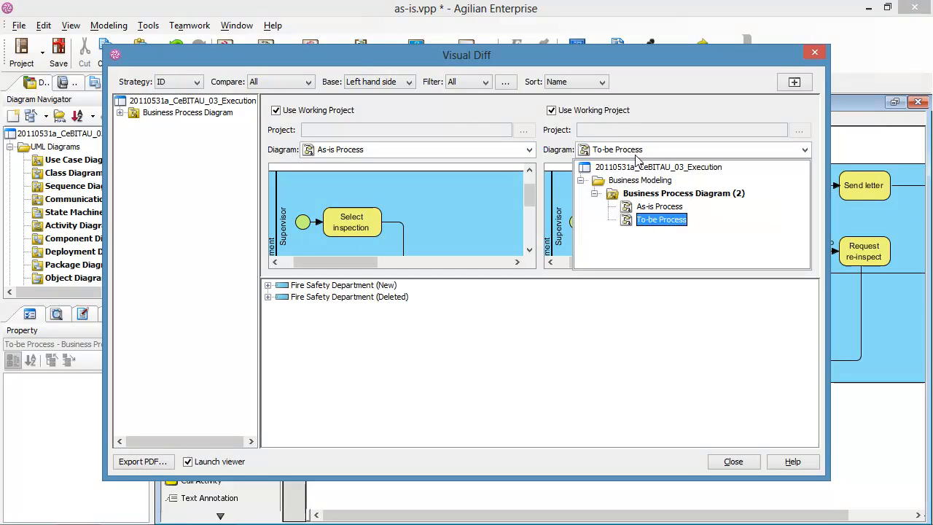
{"action": "left_click", "coordinate": [794, 82]}
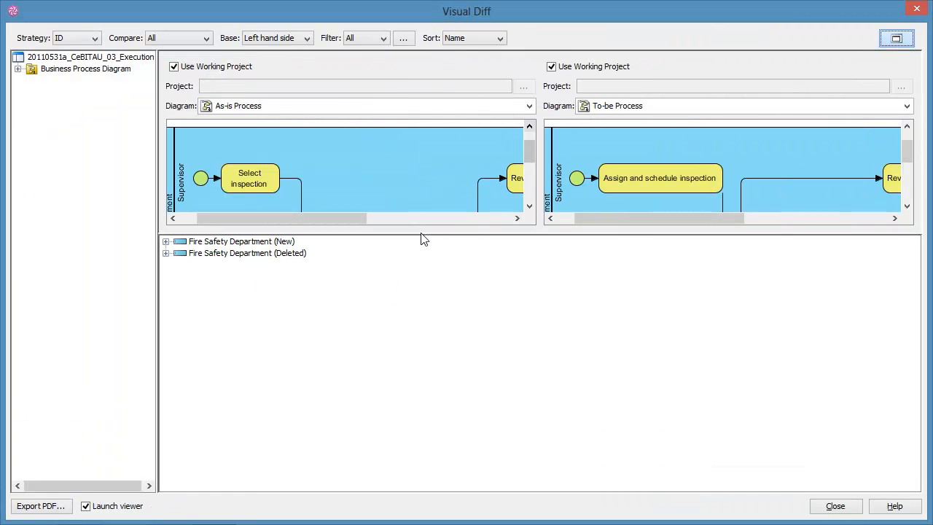
Set the comparison strategy to Transitor and limit the comparison to Model Element
{"action": "left_click", "coordinate": [73, 38]}
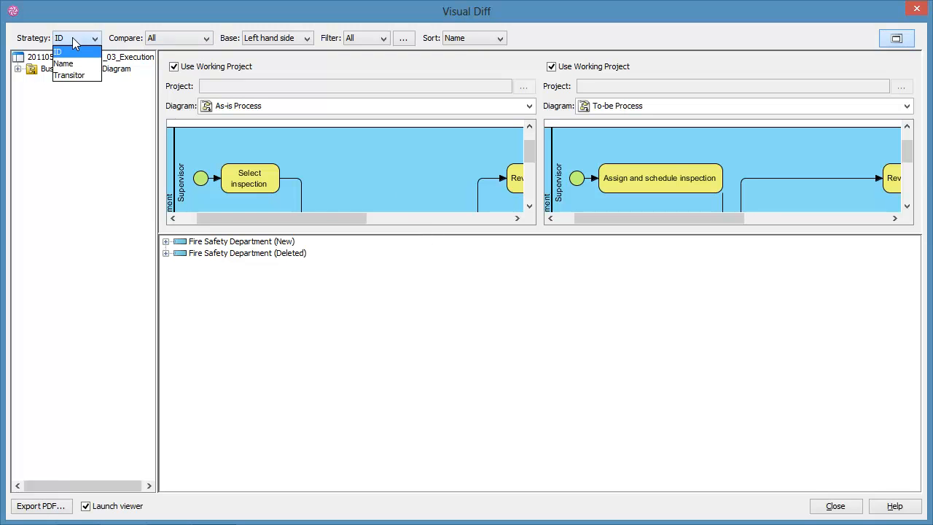
{"action": "left_click", "coordinate": [82, 76]}
{"action": "left_click", "coordinate": [181, 36]}
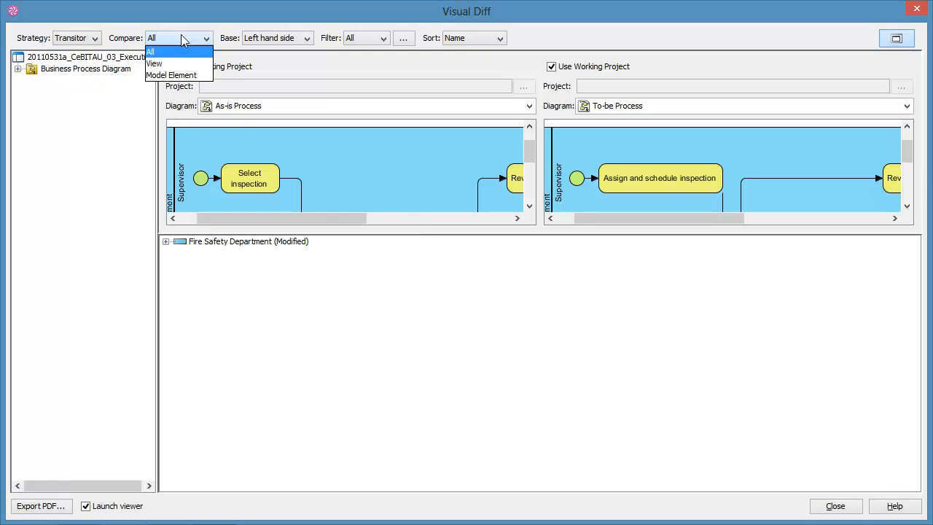
{"action": "left_click", "coordinate": [182, 75]}
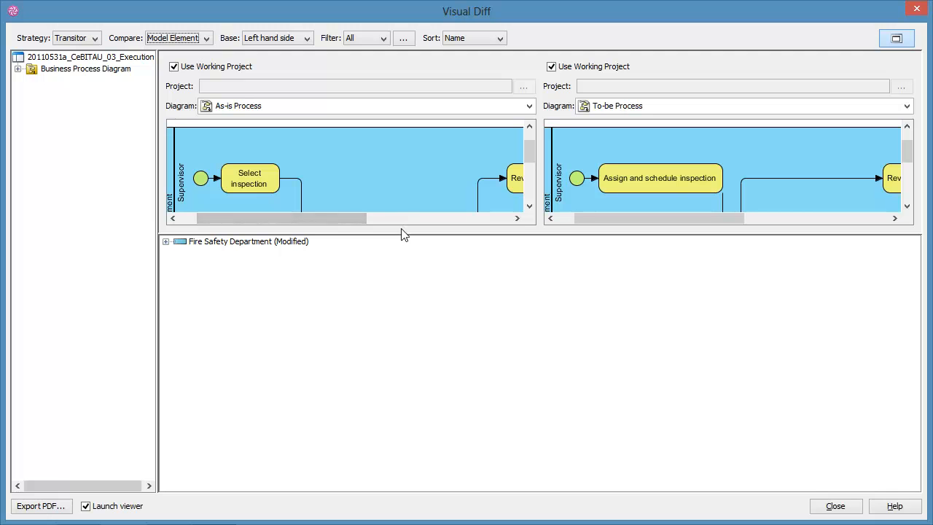
Enlarge the diagram previews and examine the name difference of Select inspection under Fire Safety Department's Supervisor lane, then close Visual Diff
{"action": "left_click_drag", "start_coordinate": [410, 232], "coordinate": [377, 361]}
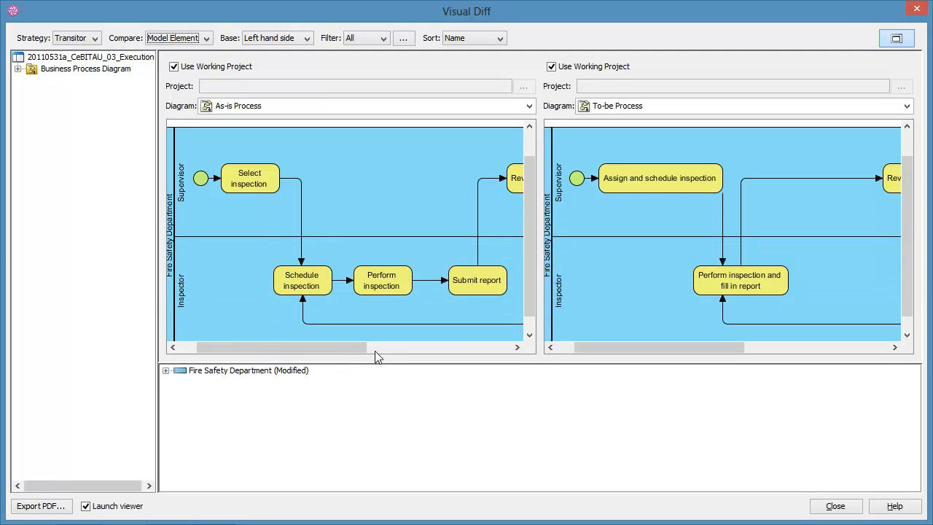
{"action": "left_click", "coordinate": [167, 371]}
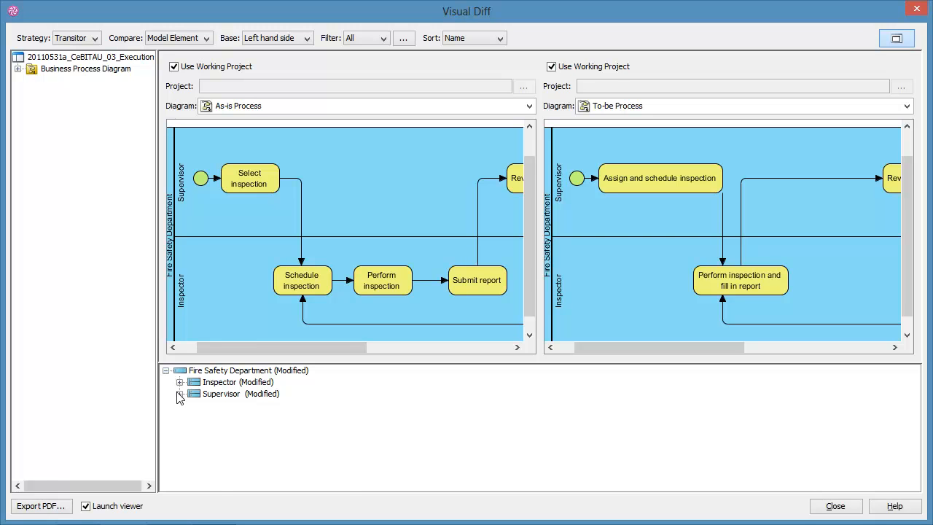
{"action": "left_click", "coordinate": [180, 394]}
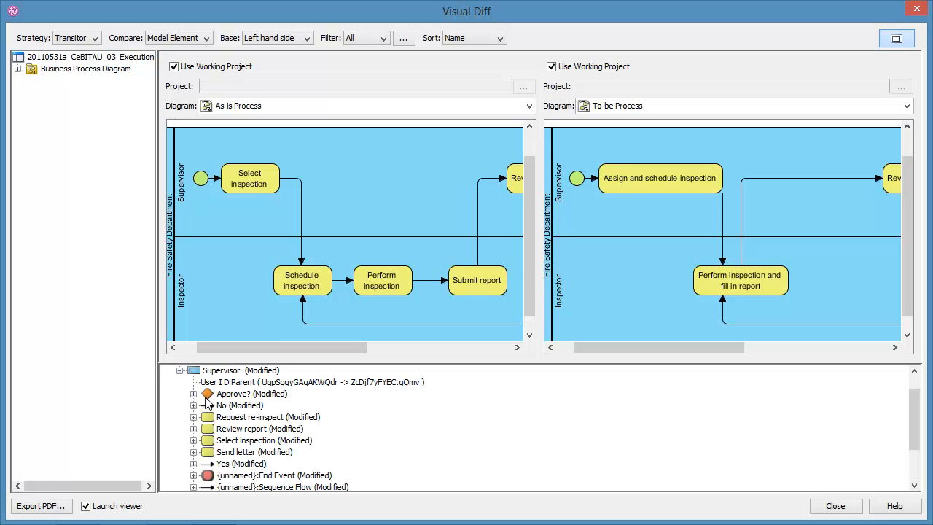
{"action": "left_click", "coordinate": [244, 440]}
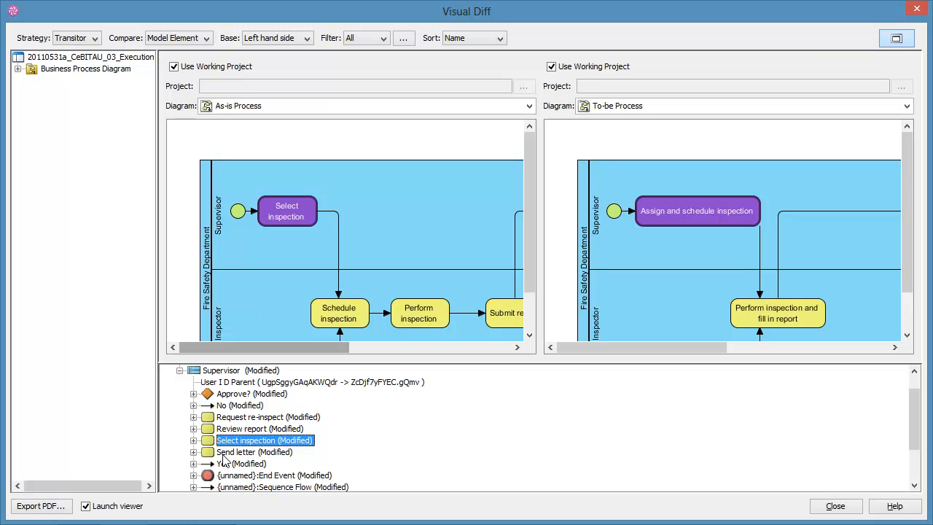
{"action": "left_click", "coordinate": [193, 441]}
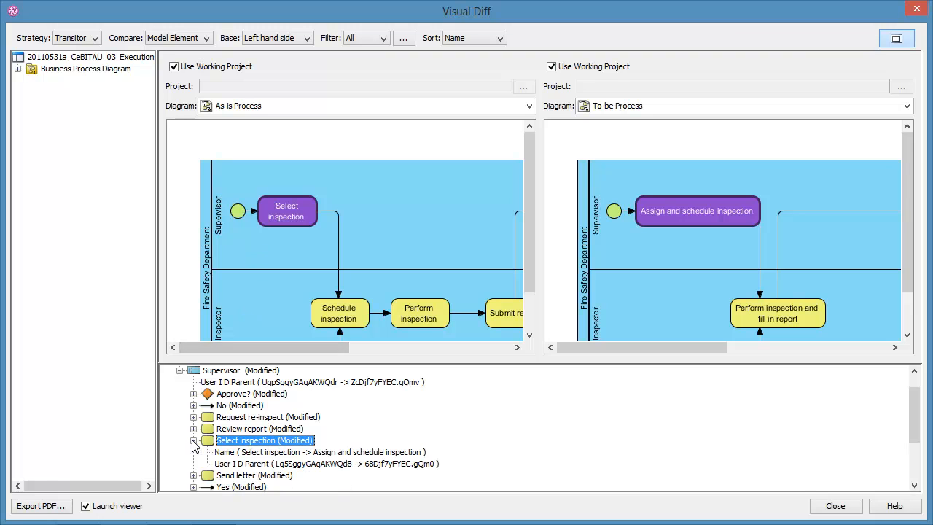
{"action": "left_click", "coordinate": [228, 453]}
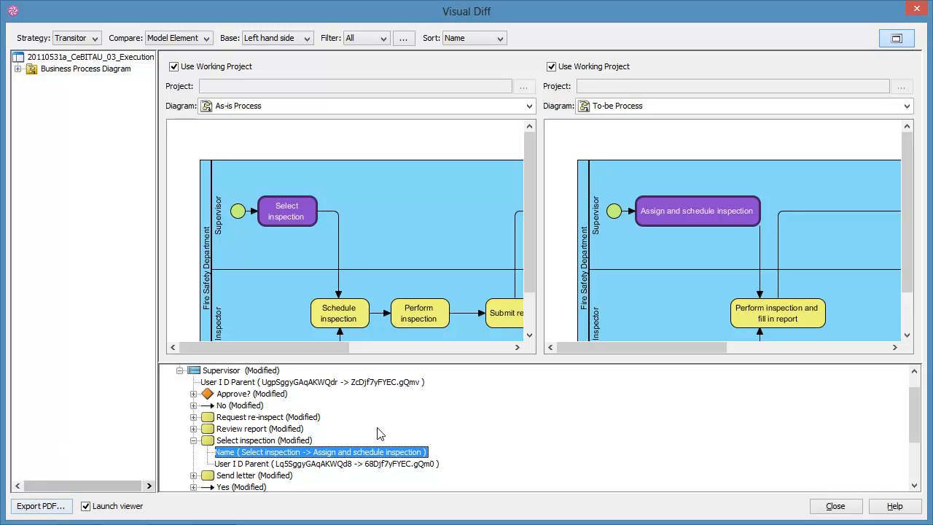
{"action": "left_click", "coordinate": [818, 503]}
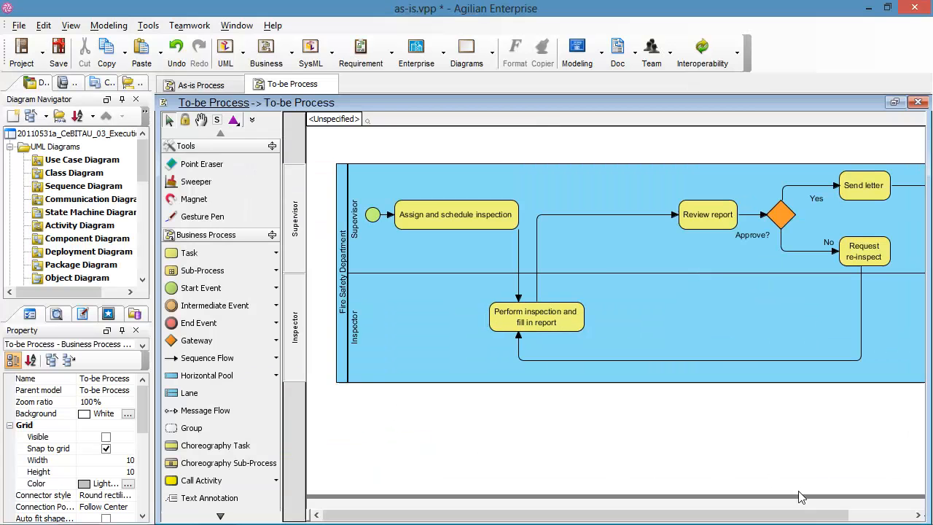